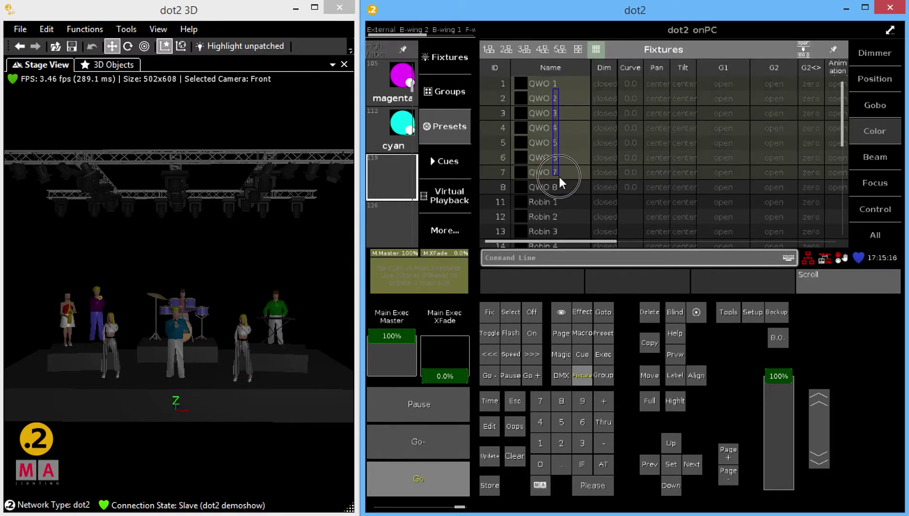
Bring the selected QWO fixtures to full 100% dimmer with Open.
{"action": "left_click", "coordinate": [882, 54]}
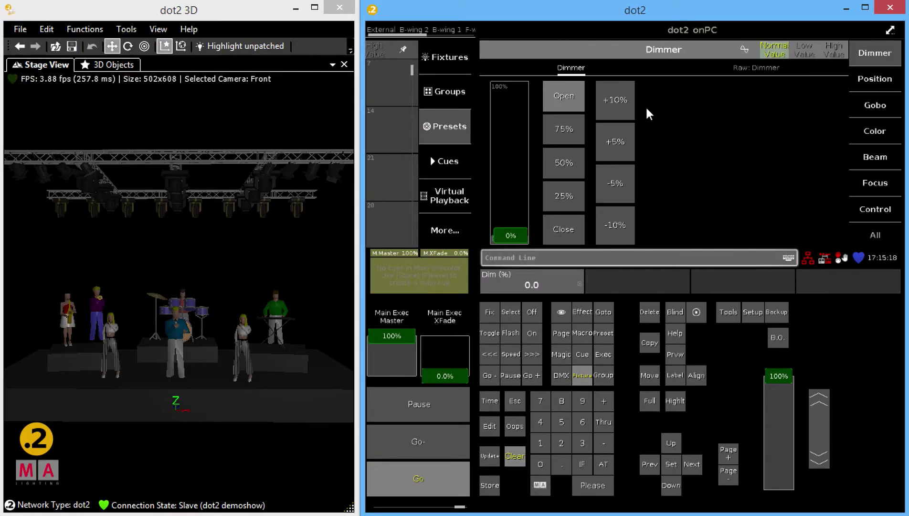
{"action": "left_click", "coordinate": [576, 106]}
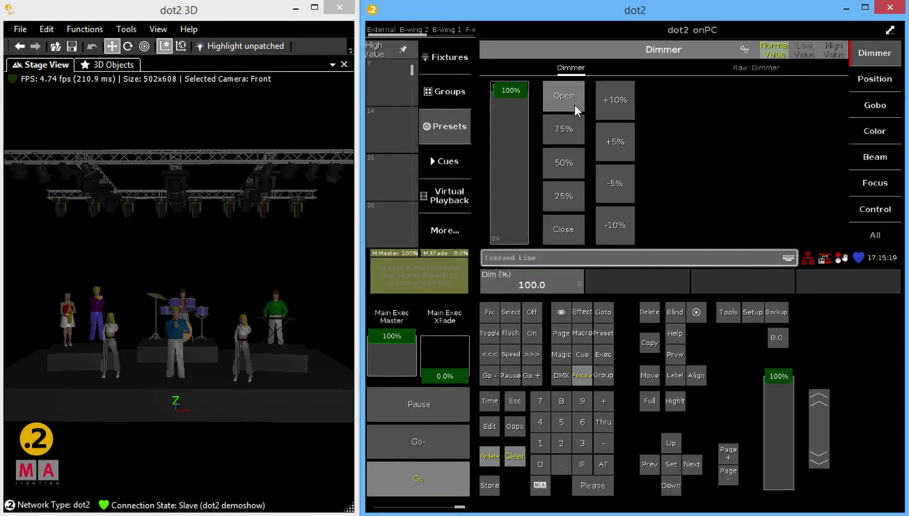
Apply the Soft Dimmer chase to the QWO fixtures and reverse its direction.
{"action": "left_click", "coordinate": [583, 309]}
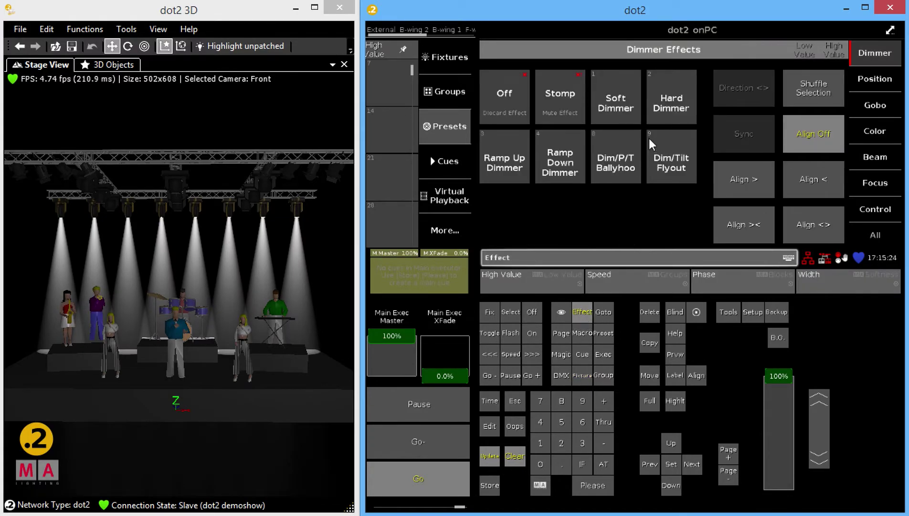
{"action": "left_click", "coordinate": [616, 101]}
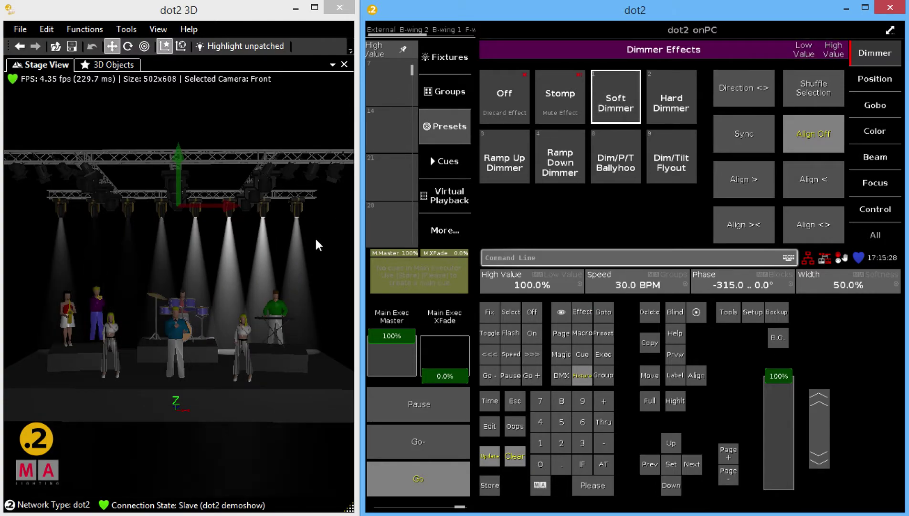
{"action": "left_click", "coordinate": [737, 88]}
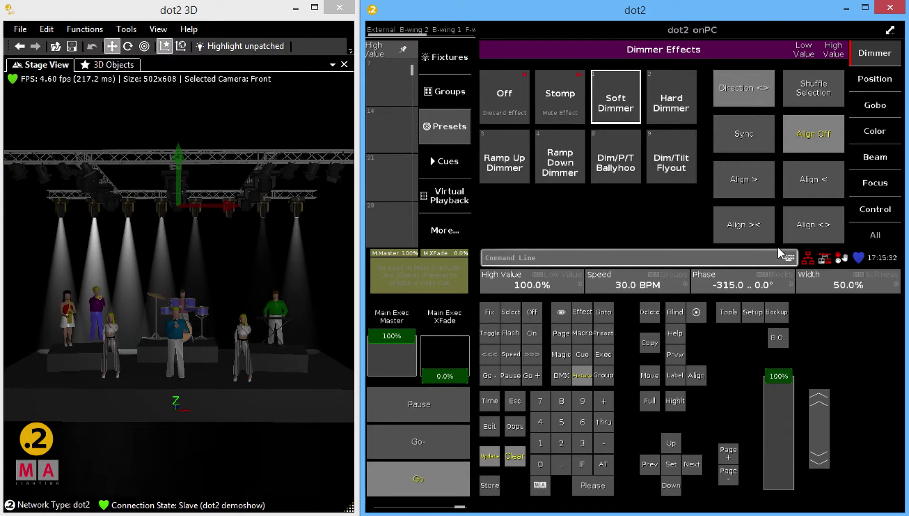
Try phase spreads 0–270°, -180–0° and 0–180°, ending on -315 through 0°.
{"action": "left_click", "coordinate": [748, 285]}
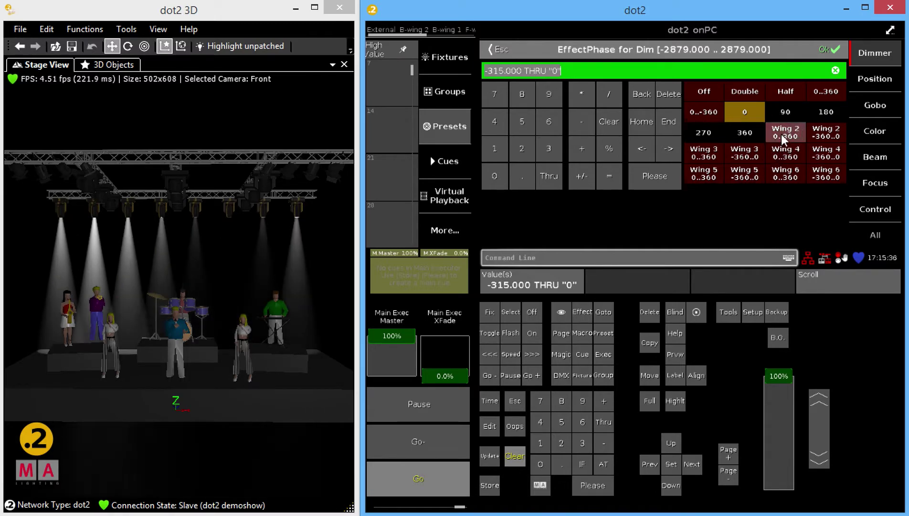
{"action": "left_click", "coordinate": [783, 134]}
{"action": "left_click", "coordinate": [760, 286]}
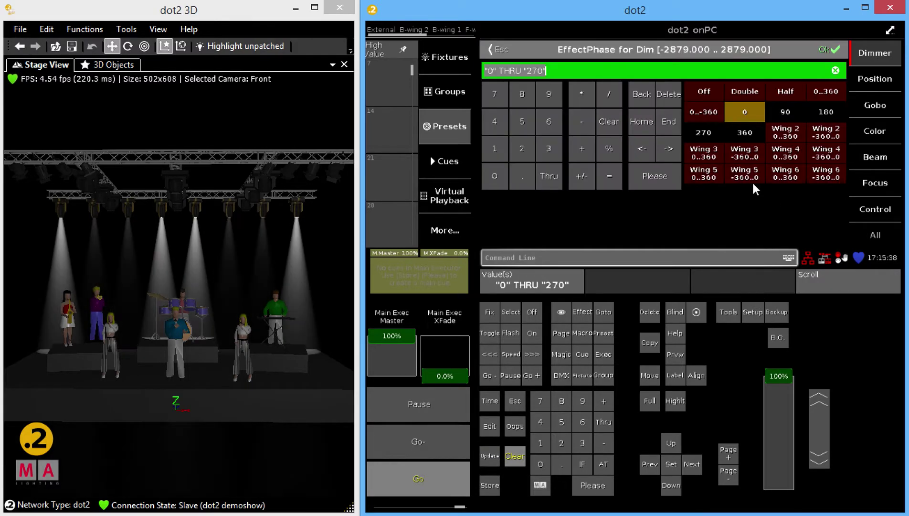
{"action": "left_click", "coordinate": [749, 169]}
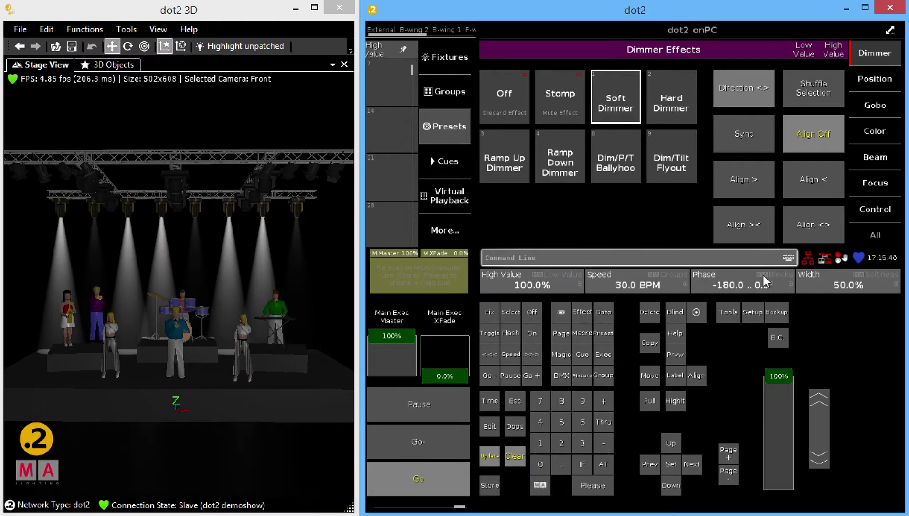
{"action": "left_click", "coordinate": [749, 292]}
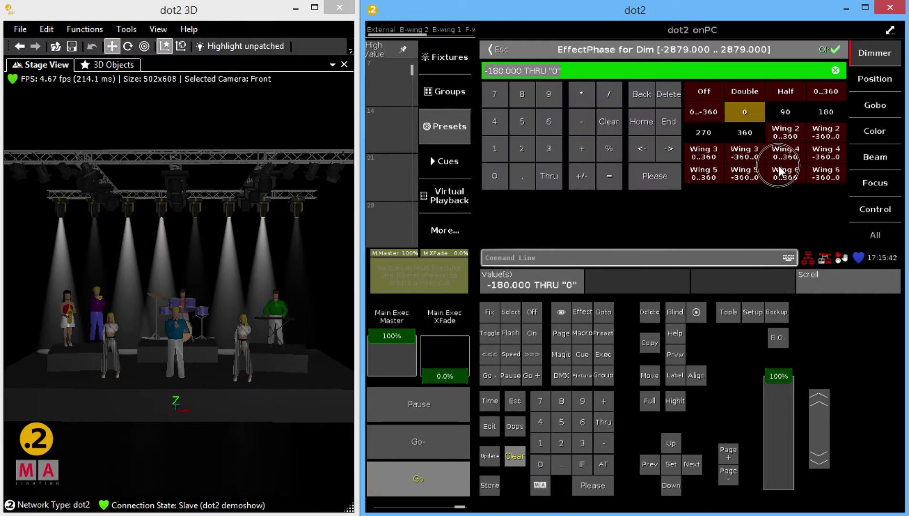
{"action": "left_click", "coordinate": [749, 139]}
{"action": "left_click", "coordinate": [739, 286]}
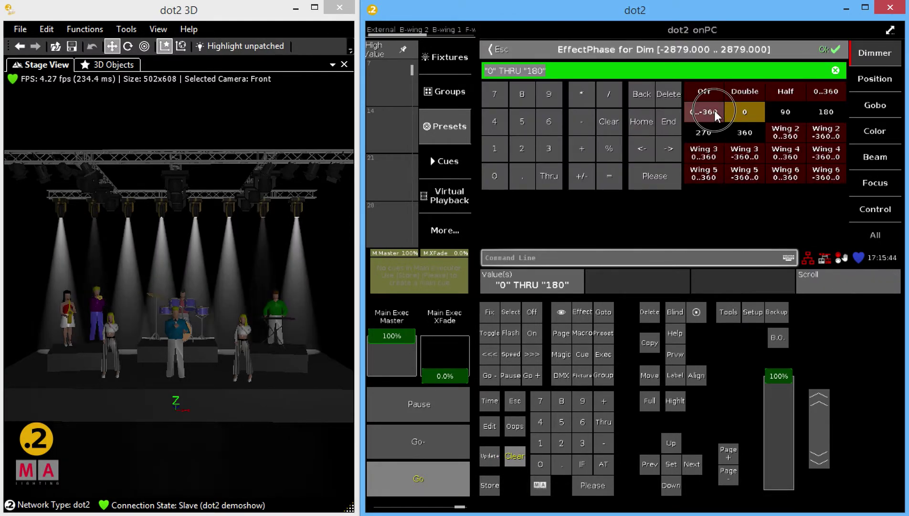
{"action": "left_click", "coordinate": [714, 110]}
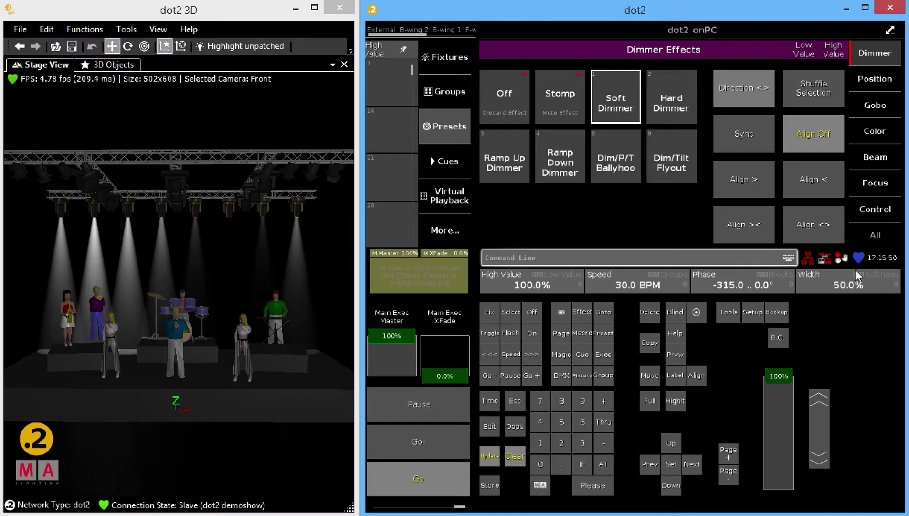
Set the Soft Dimmer width to 25%, then change it to 80%.
{"action": "left_click", "coordinate": [854, 282]}
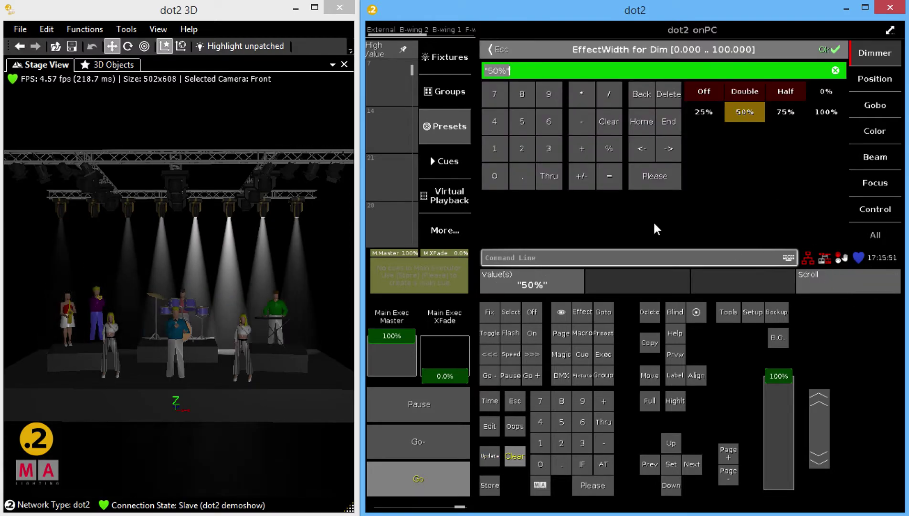
{"action": "left_click", "coordinate": [524, 148]}
{"action": "left_click", "coordinate": [522, 119]}
{"action": "left_click", "coordinate": [654, 172]}
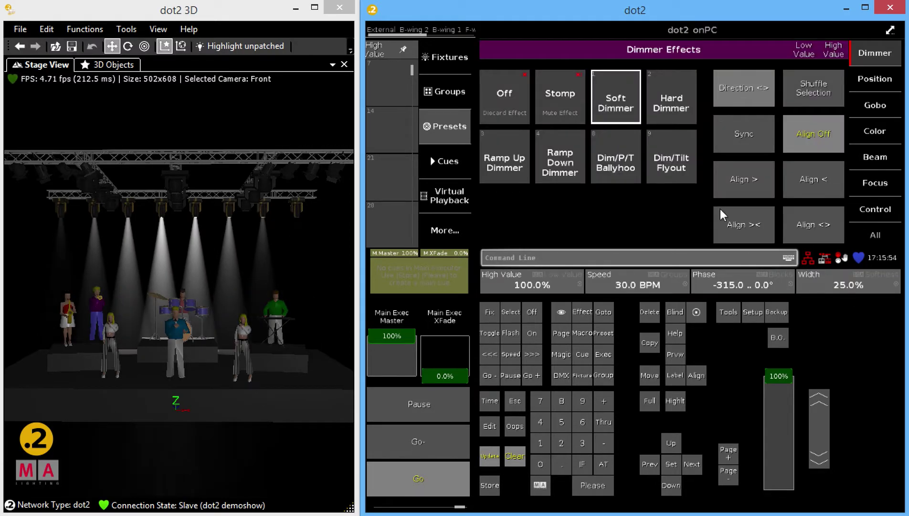
{"action": "left_click", "coordinate": [835, 283]}
{"action": "left_click", "coordinate": [502, 185]}
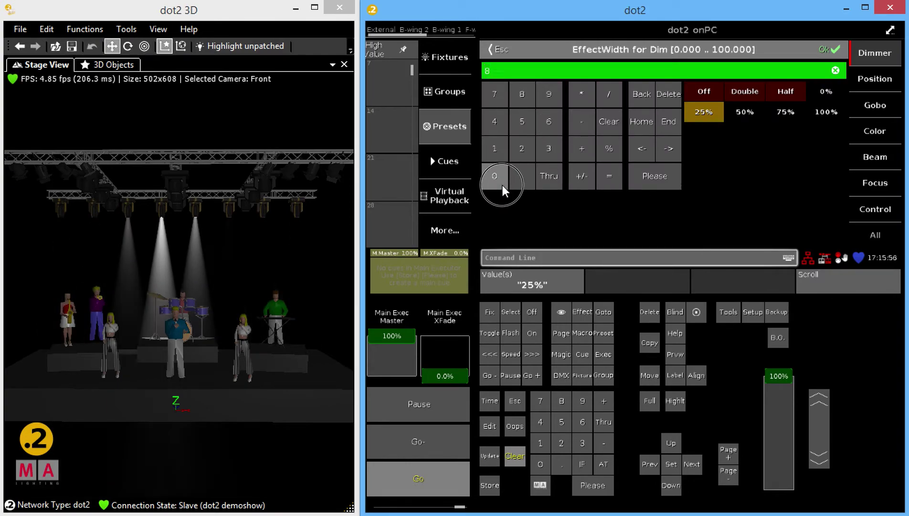
{"action": "left_click", "coordinate": [656, 177]}
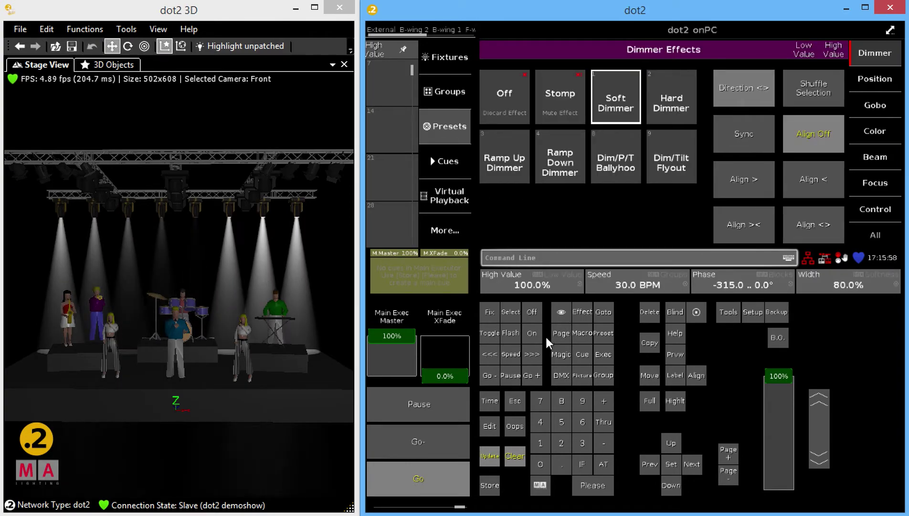
Store the Soft Dimmer chase on the main executor, then Stomp it and store as a second cue.
{"action": "left_click", "coordinate": [493, 488]}
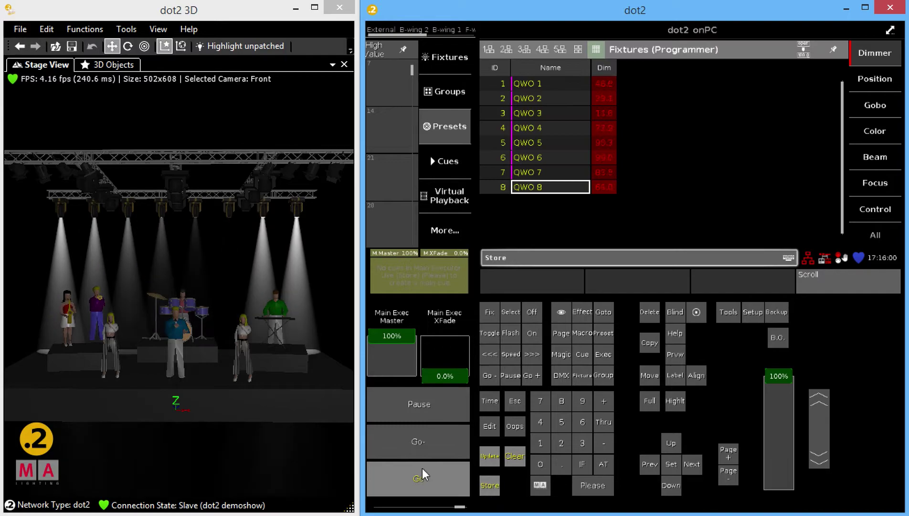
{"action": "left_click", "coordinate": [422, 474]}
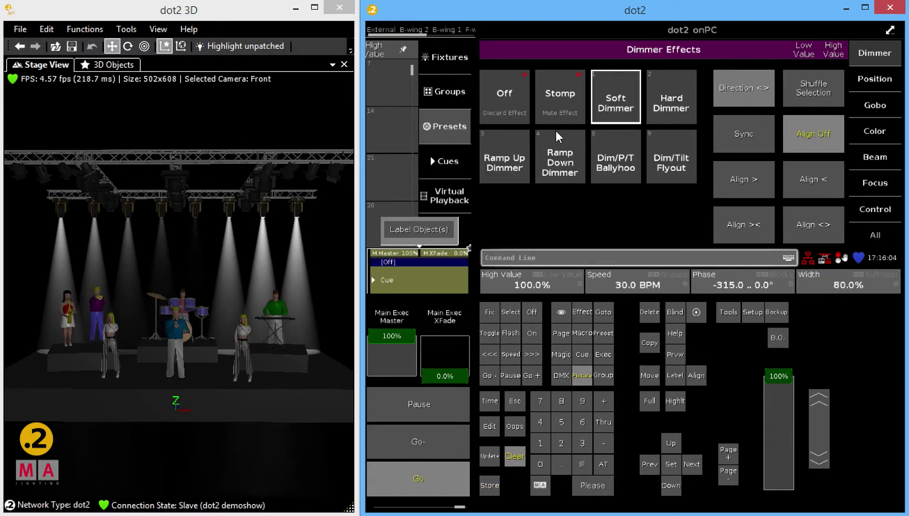
{"action": "left_click", "coordinate": [560, 90]}
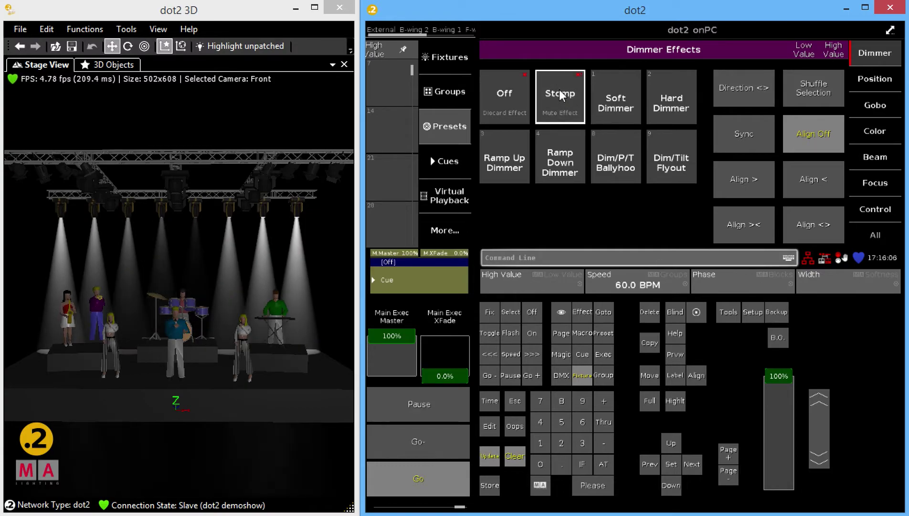
{"action": "left_click", "coordinate": [493, 488]}
{"action": "left_click", "coordinate": [416, 485]}
{"action": "left_click", "coordinate": [851, 193]}
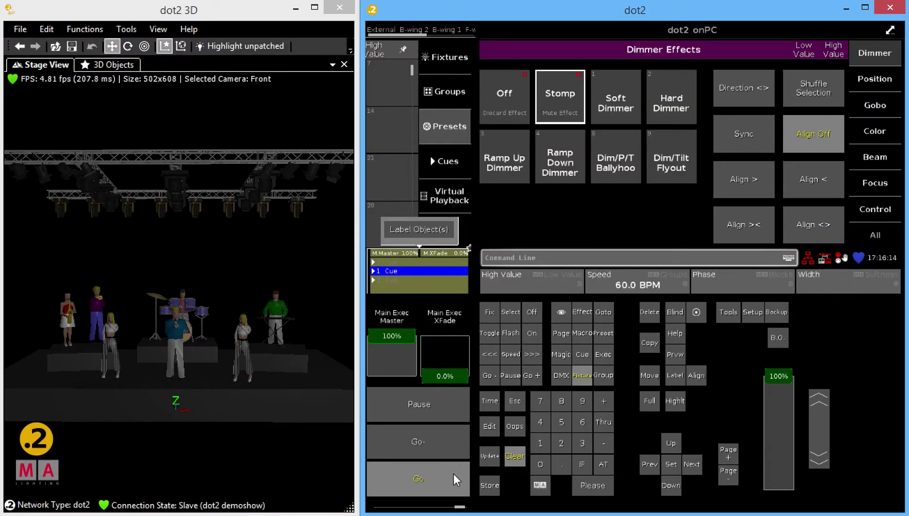
Play back cues 1 and 2 with the Fixtures sheet shown, then select QWO 1–8.
{"action": "left_click", "coordinate": [432, 482]}
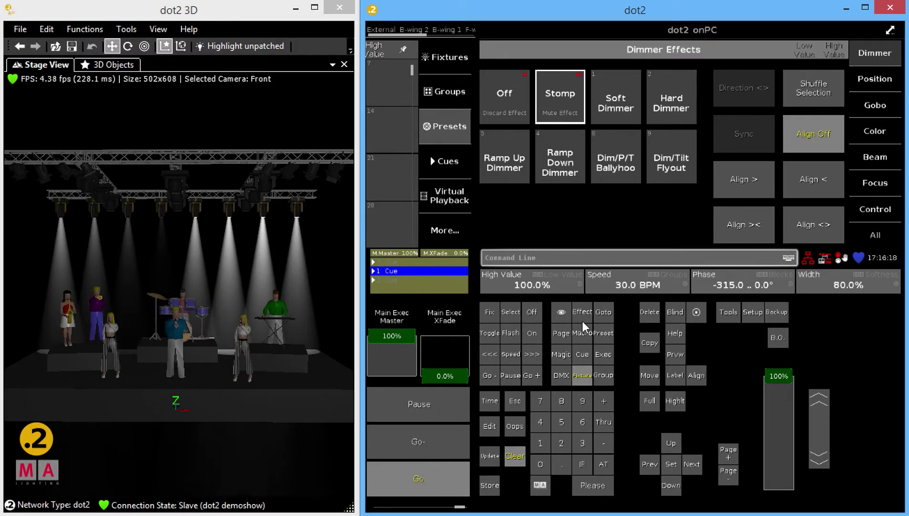
{"action": "left_click", "coordinate": [581, 373]}
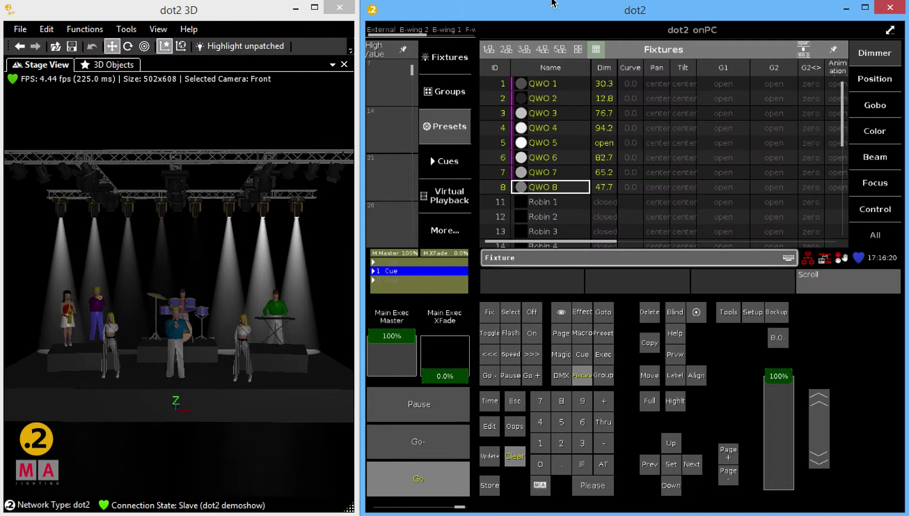
{"action": "left_click", "coordinate": [433, 484]}
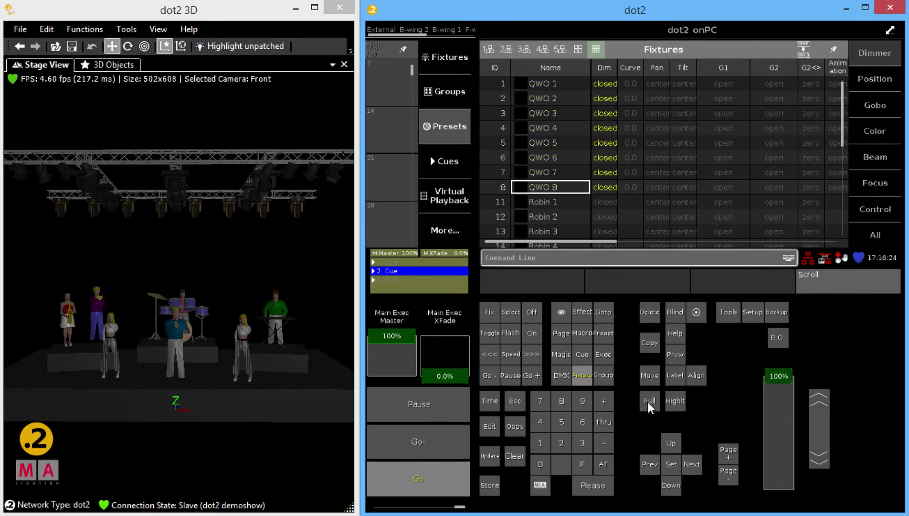
{"action": "left_click_drag", "start_coordinate": [546, 91], "coordinate": [555, 188]}
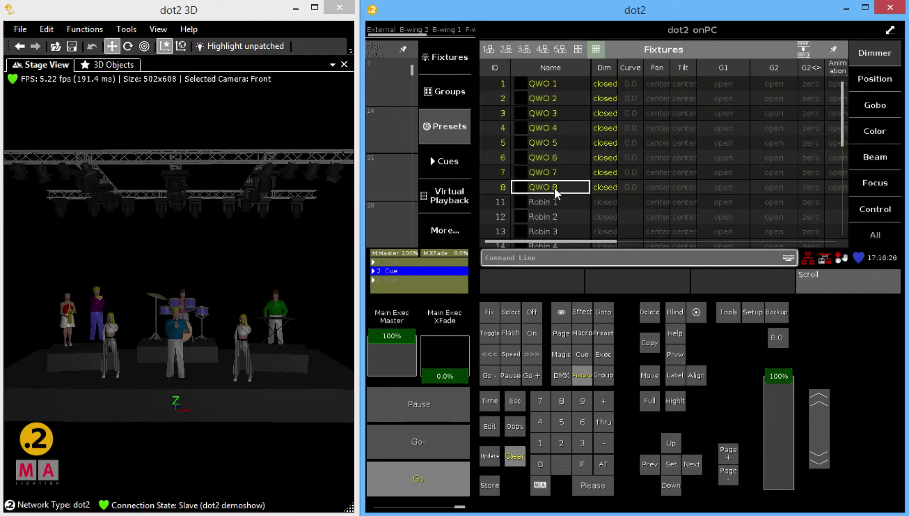
Bring the QWO beams to full, aim them downstage centre, and apply the Circle effect.
{"action": "left_click", "coordinate": [870, 80]}
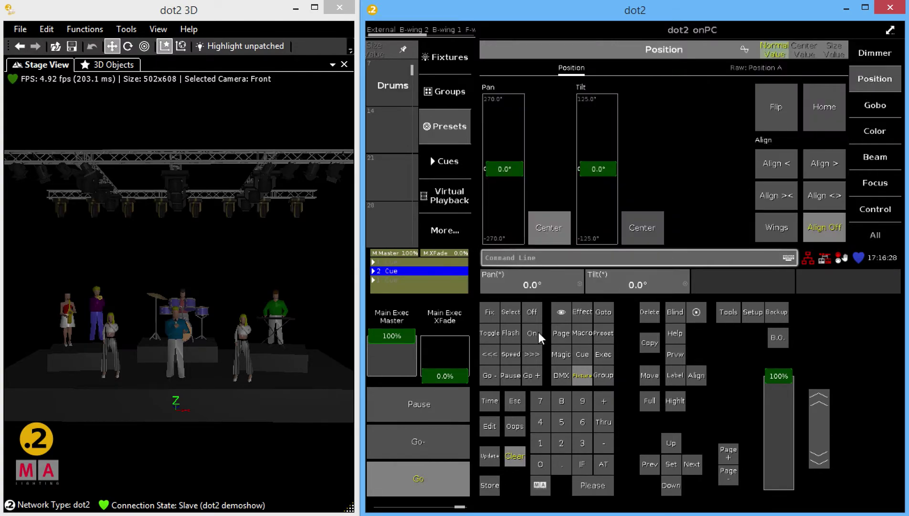
{"action": "left_click", "coordinate": [584, 313]}
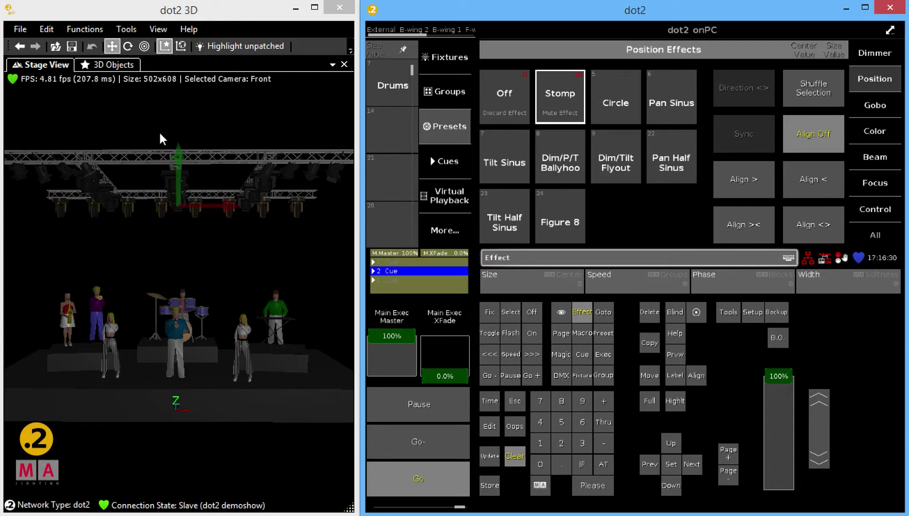
{"action": "left_click", "coordinate": [652, 400]}
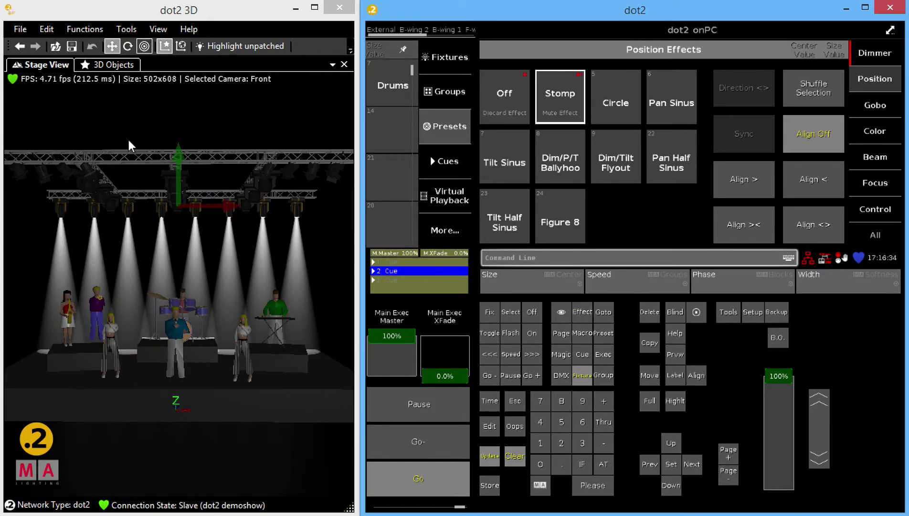
{"action": "left_click", "coordinate": [145, 44]}
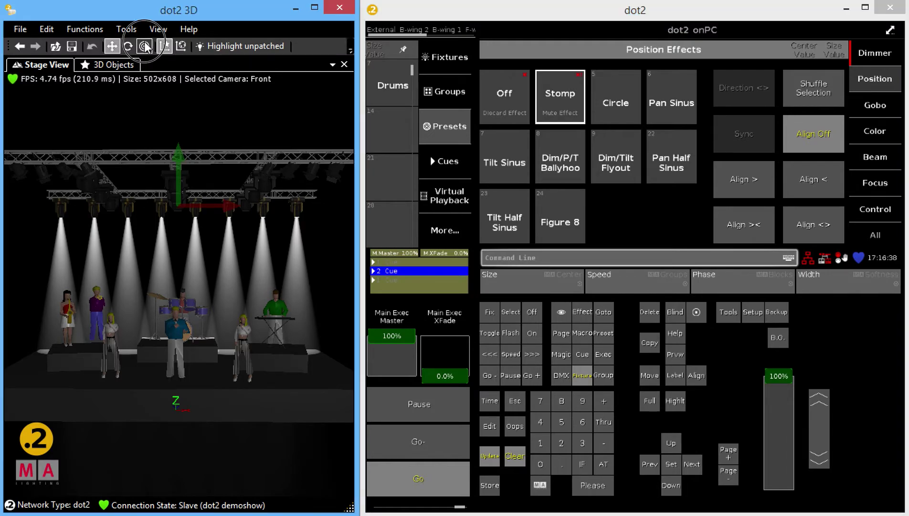
{"action": "left_click", "coordinate": [176, 382]}
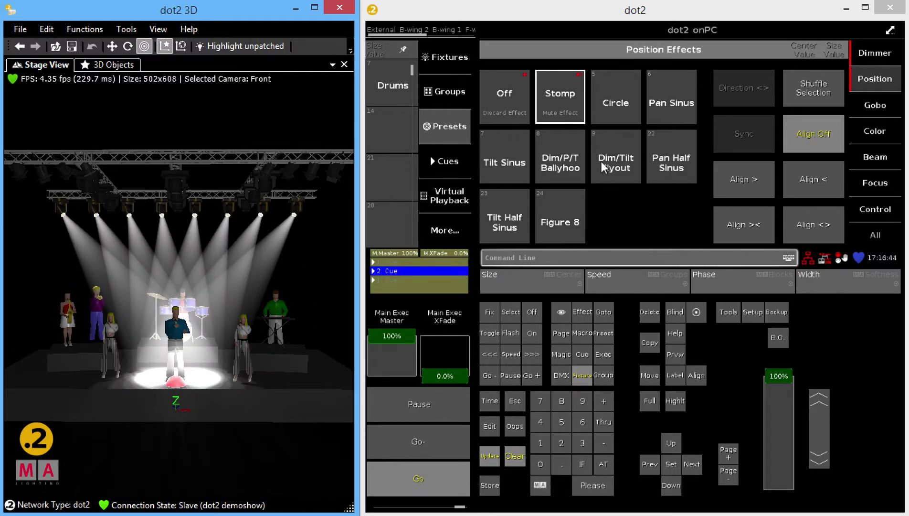
{"action": "left_click", "coordinate": [611, 106]}
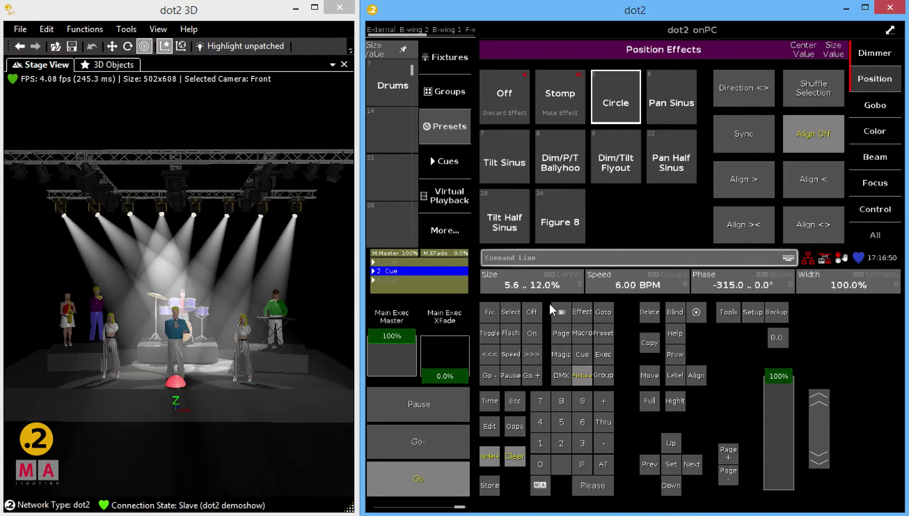
Enlarge the Circle effect size to 18.5 .. 40.0%.
{"action": "left_click", "coordinate": [523, 283]}
{"action": "left_click", "coordinate": [496, 151]}
{"action": "left_click", "coordinate": [496, 175]}
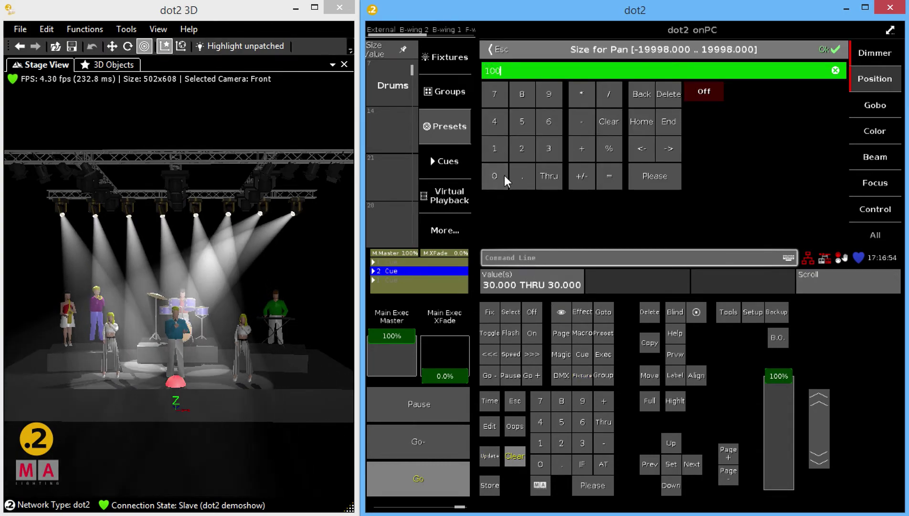
{"action": "left_click", "coordinate": [647, 175]}
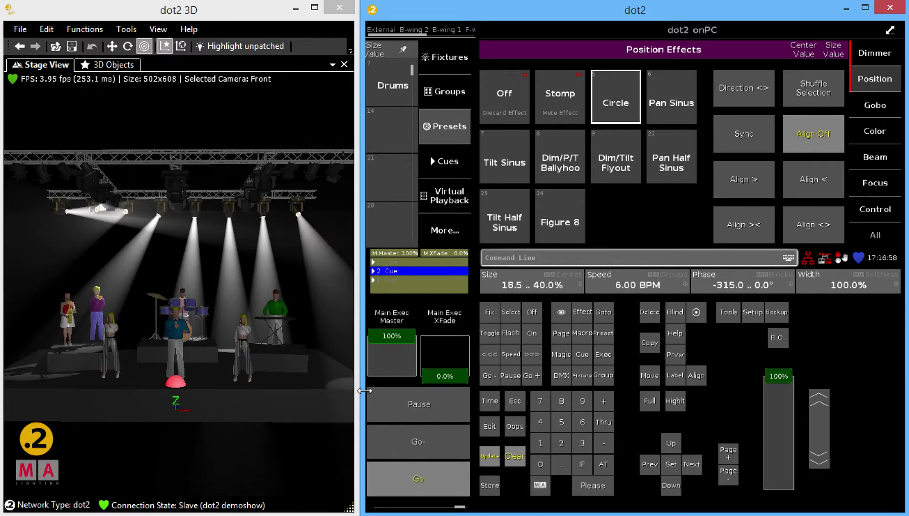
Set the Circle effect's Blocks value to 2.
{"action": "left_click", "coordinate": [540, 485]}
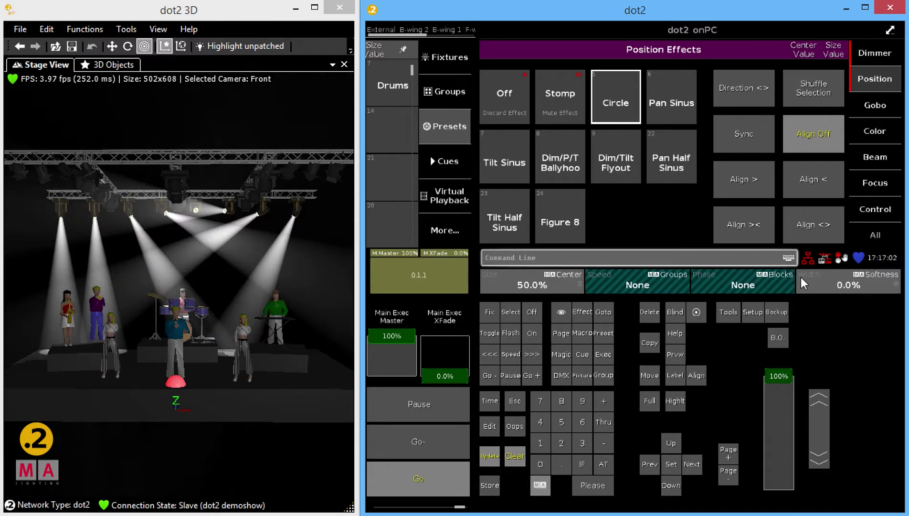
{"action": "left_click", "coordinate": [737, 282]}
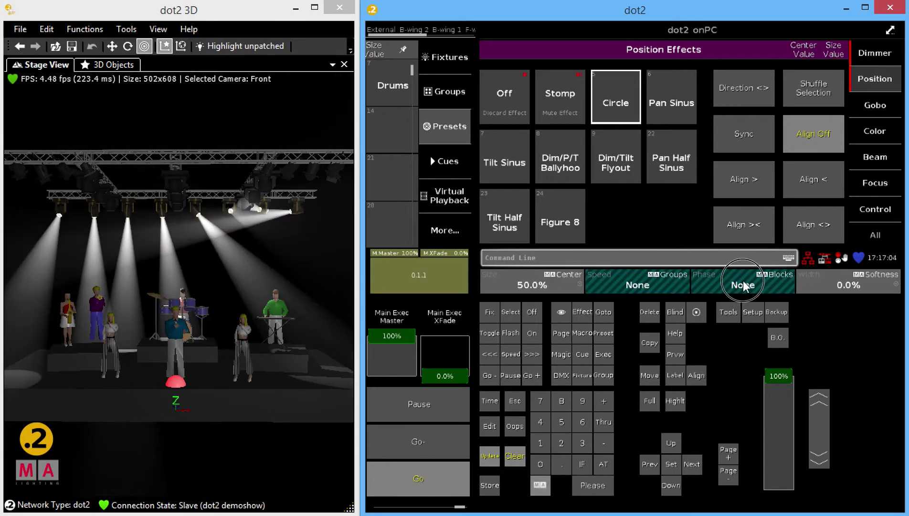
{"action": "left_click", "coordinate": [526, 150]}
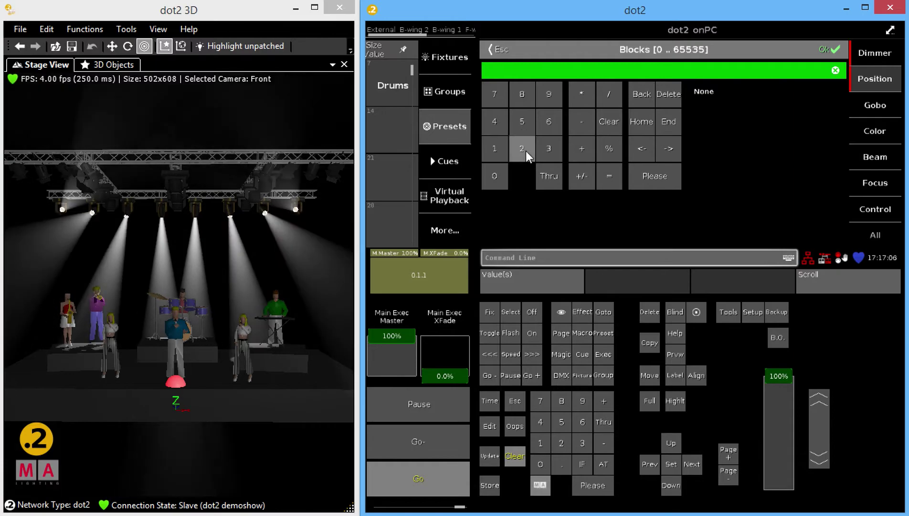
{"action": "left_click", "coordinate": [640, 173]}
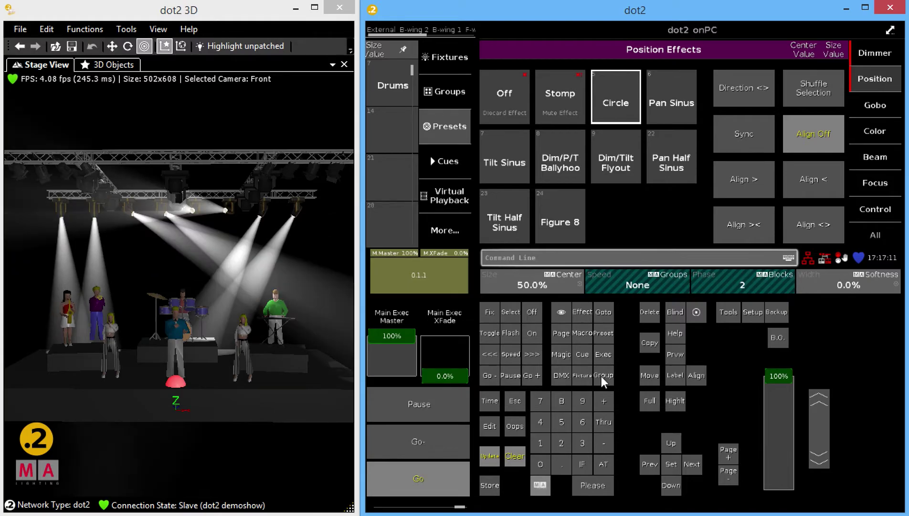
Store and run the circle movement as cue 2, then store a Stomp effect cue at 60 BPM.
{"action": "left_click", "coordinate": [489, 485]}
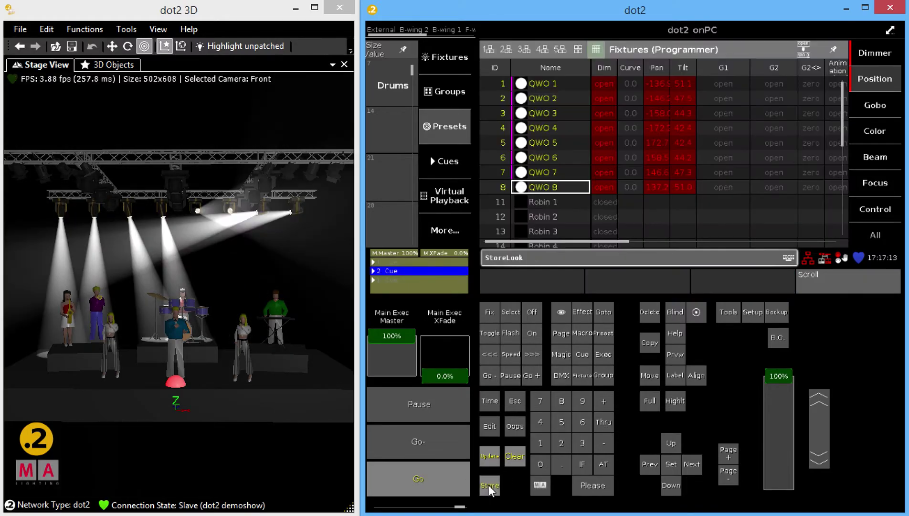
{"action": "left_click", "coordinate": [450, 476]}
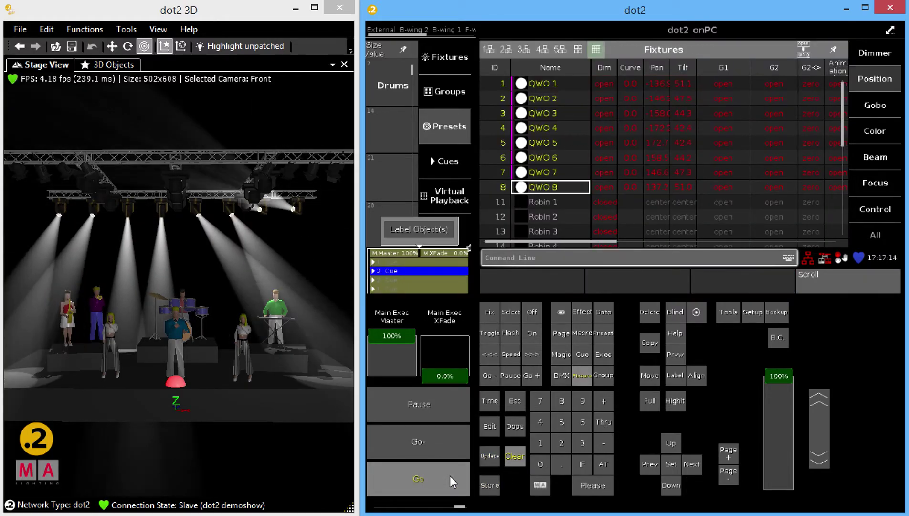
{"action": "left_click", "coordinate": [582, 312]}
{"action": "left_click", "coordinate": [576, 93]}
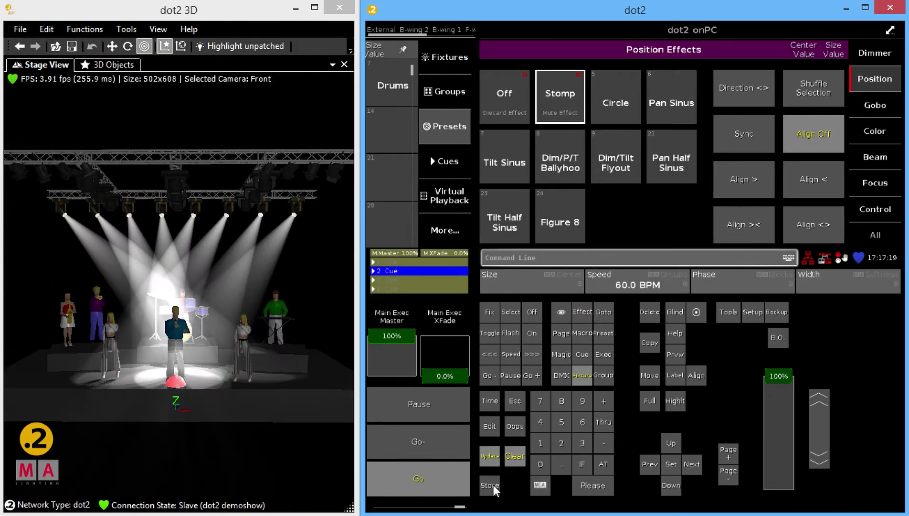
{"action": "left_click", "coordinate": [488, 486]}
{"action": "left_click", "coordinate": [398, 482]}
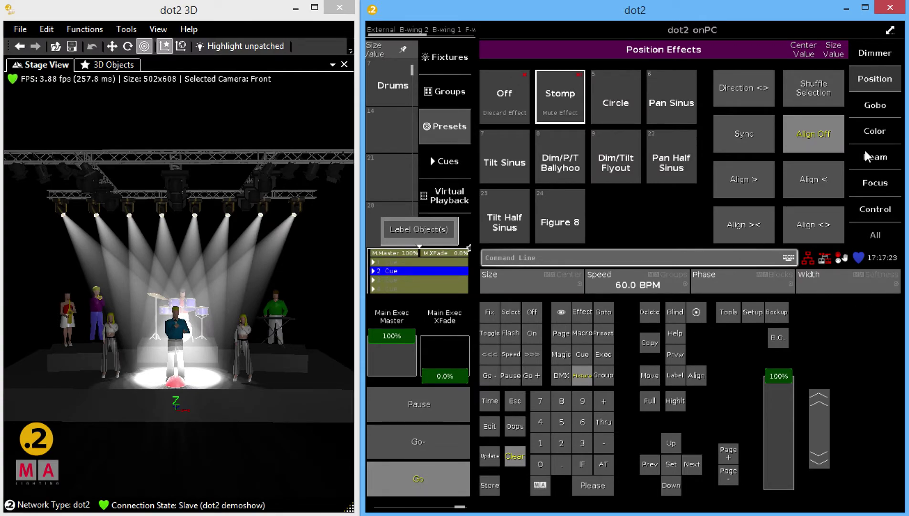
Apply the 2 Color Soft colour effect to the QWO fixtures.
{"action": "left_click", "coordinate": [883, 140]}
{"action": "left_click", "coordinate": [580, 313]}
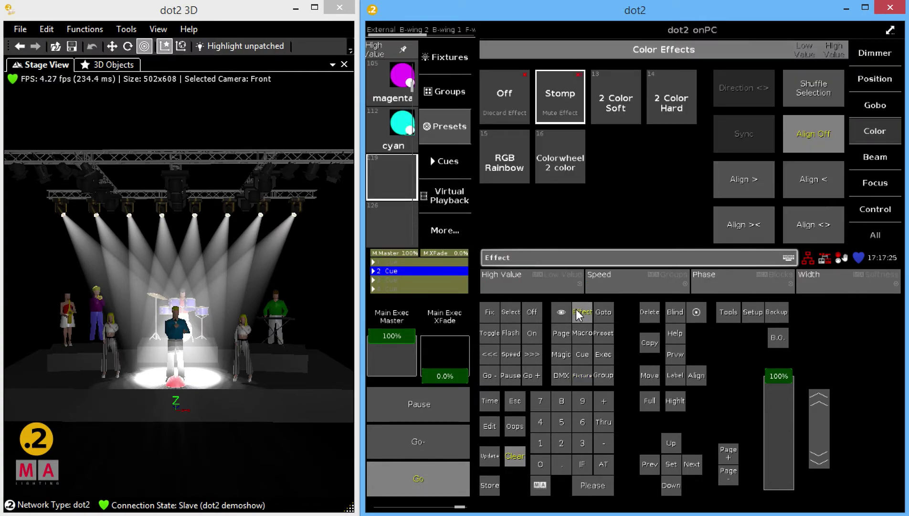
{"action": "left_click", "coordinate": [625, 106]}
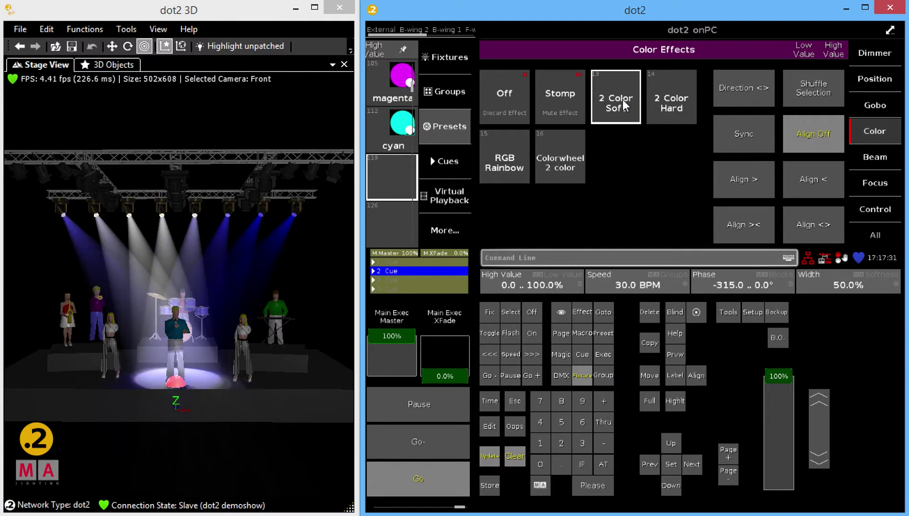
Set the effect's low value to magenta and high value to cyan.
{"action": "left_click", "coordinate": [805, 51]}
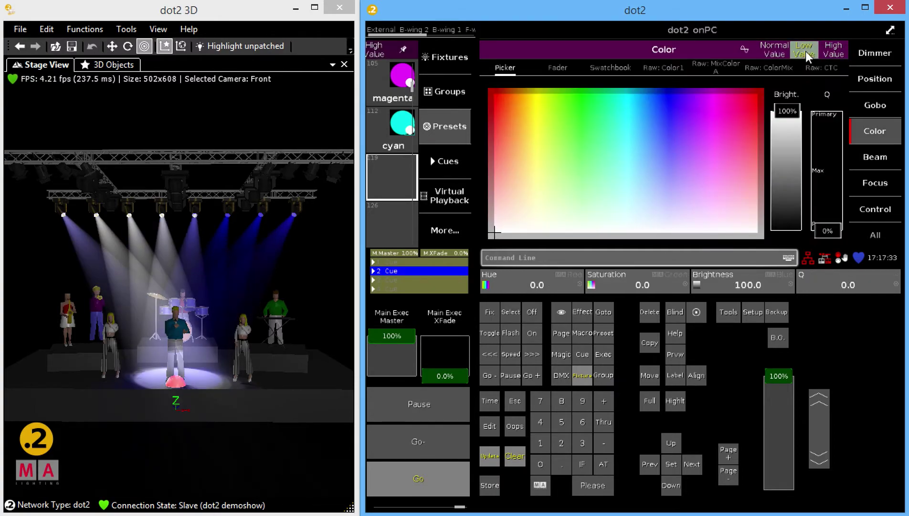
{"action": "left_click", "coordinate": [396, 78]}
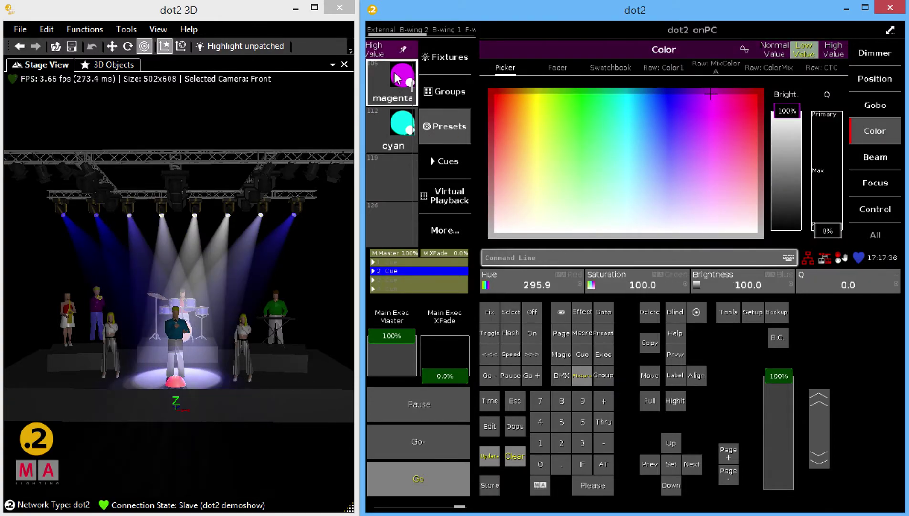
{"action": "left_click", "coordinate": [824, 47]}
{"action": "left_click", "coordinate": [396, 132]}
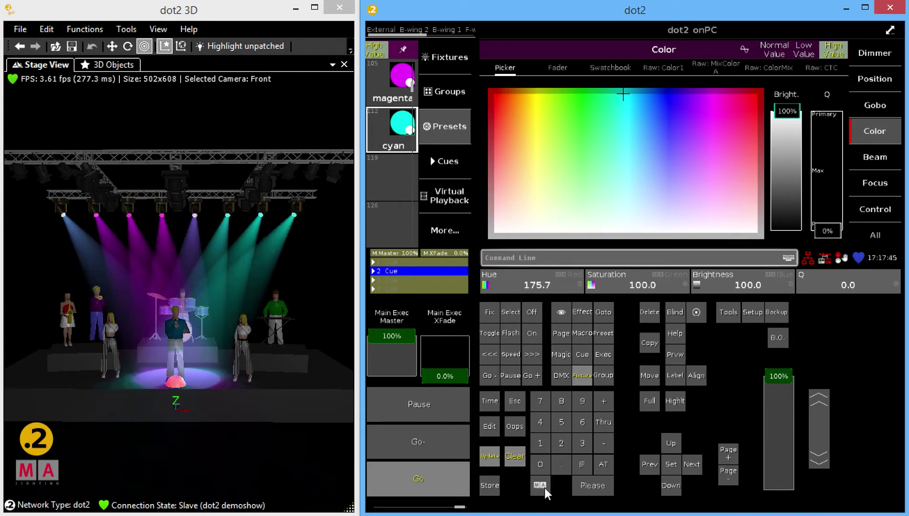
Set the magenta/cyan effect speed to 60 BPM.
{"action": "left_click", "coordinate": [579, 316]}
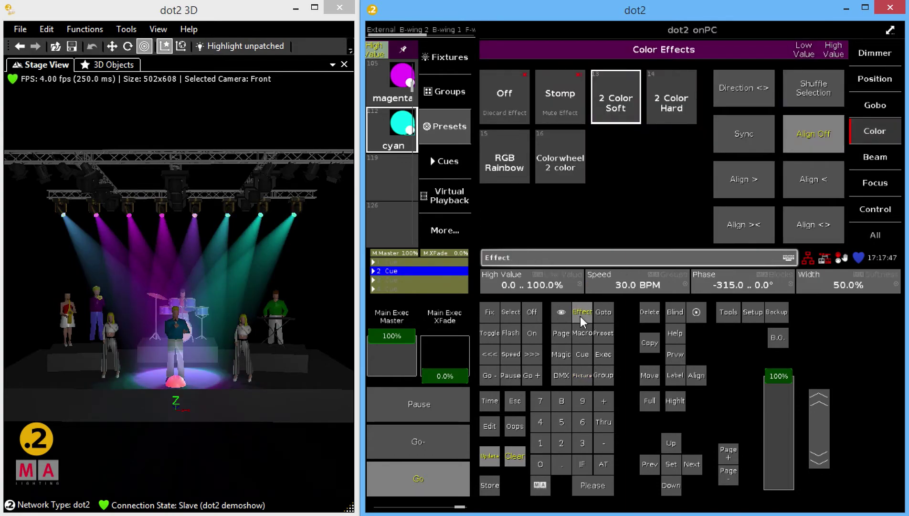
{"action": "left_click", "coordinate": [634, 282]}
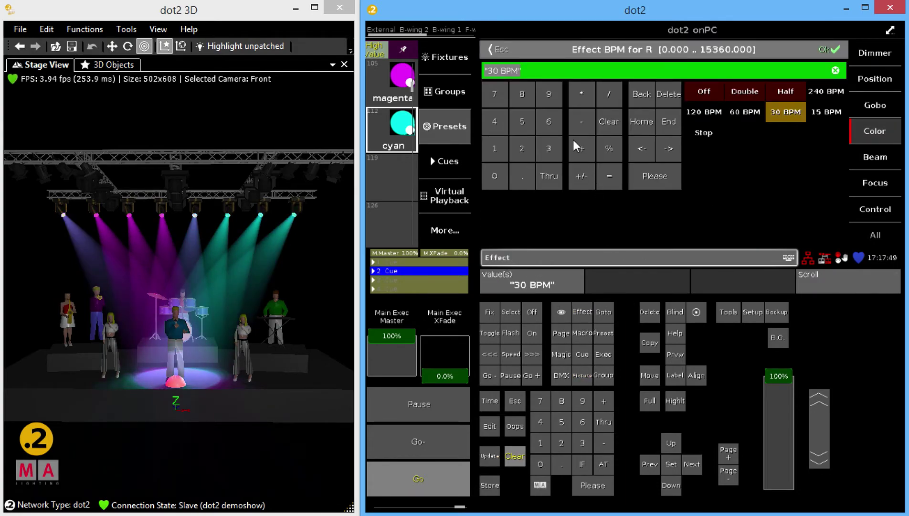
{"action": "left_click", "coordinate": [542, 122]}
{"action": "left_click", "coordinate": [497, 180]}
{"action": "left_click", "coordinate": [663, 181]}
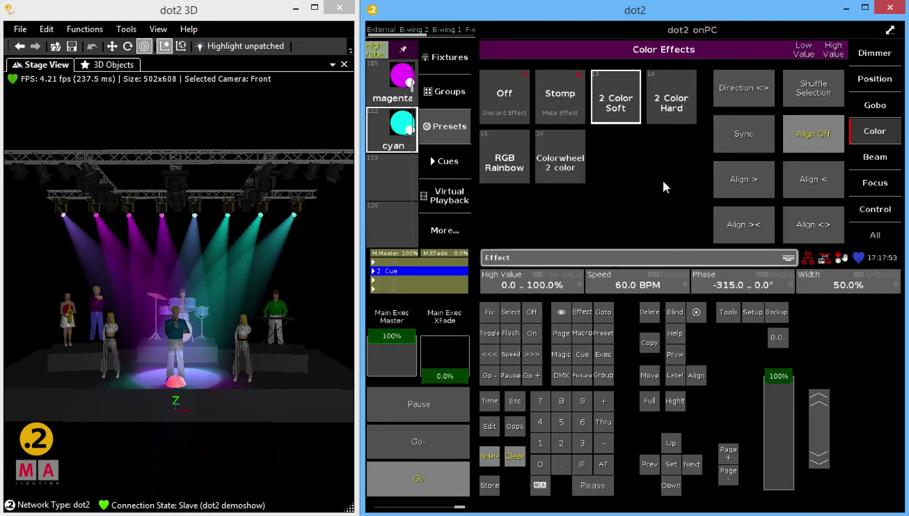
Set the colour effect's Groups value to 2.
{"action": "left_click", "coordinate": [542, 486]}
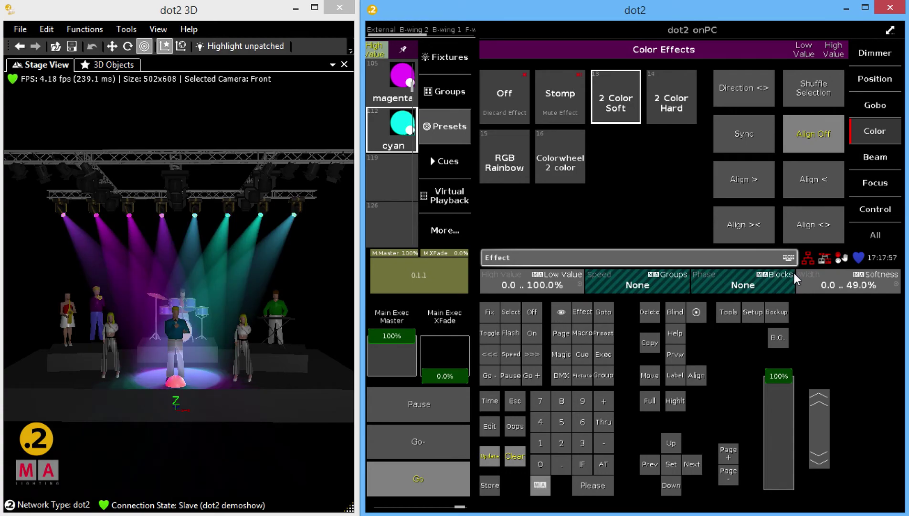
{"action": "left_click", "coordinate": [645, 284]}
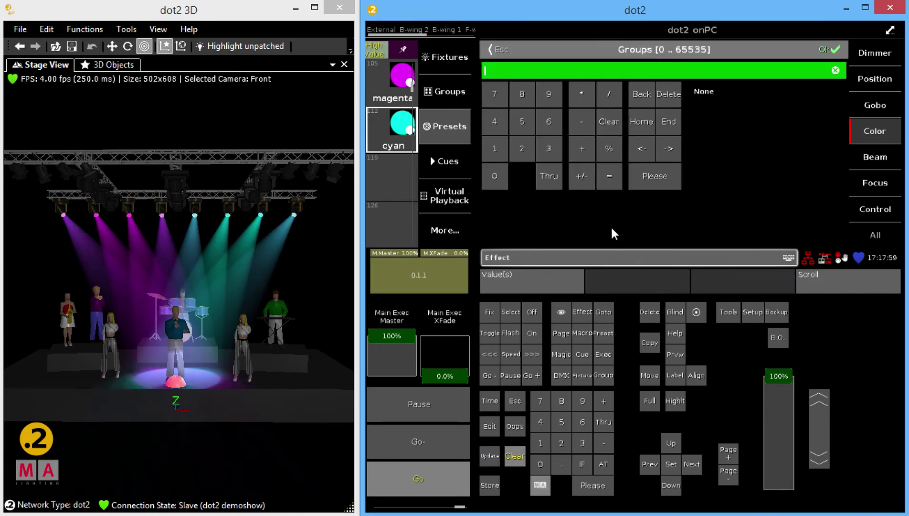
{"action": "left_click", "coordinate": [529, 148]}
{"action": "left_click", "coordinate": [660, 172]}
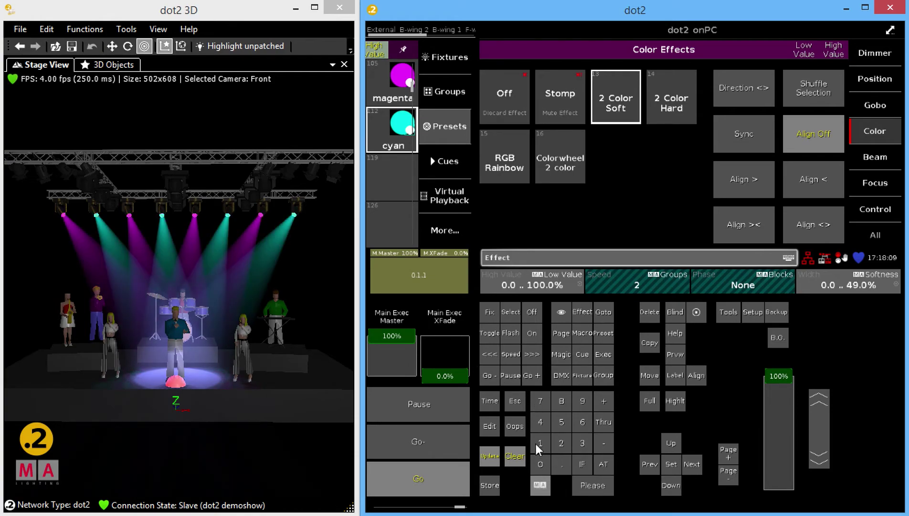
Store the magenta/cyan effect into preset 119 and label it 'M/C Bounce'.
{"action": "left_click", "coordinate": [492, 486]}
{"action": "left_click", "coordinate": [395, 177]}
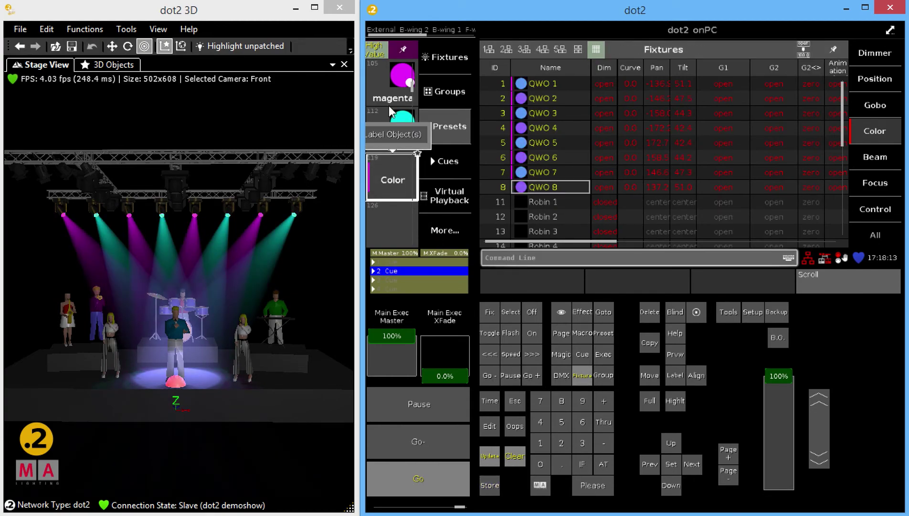
{"action": "left_click", "coordinate": [394, 135]}
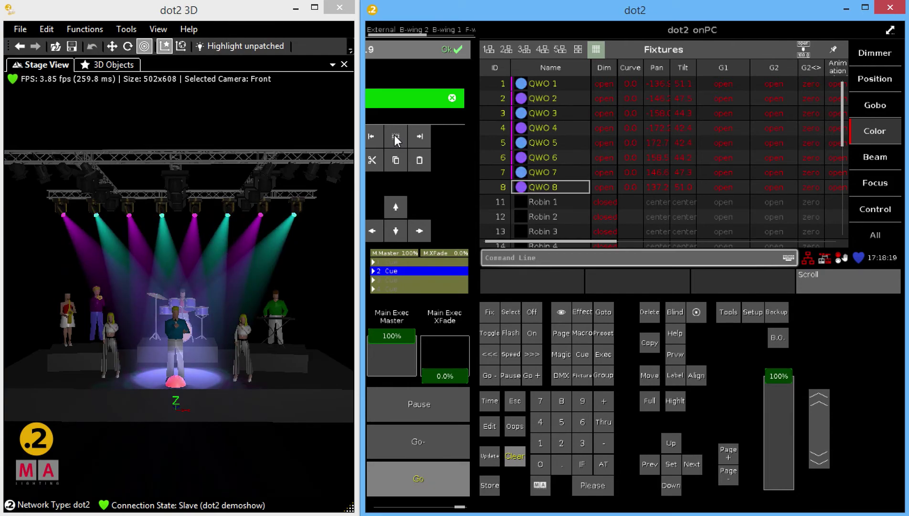
{"action": "key", "text": "Return"}
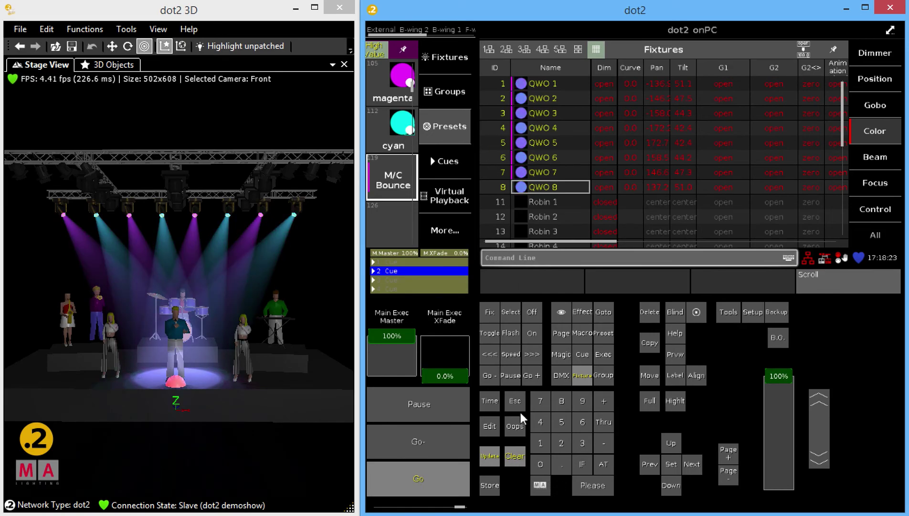
Clear the programmer, go to cue 3, and apply M/C Bounce to QWO 1–8.
{"action": "left_click", "coordinate": [519, 462]}
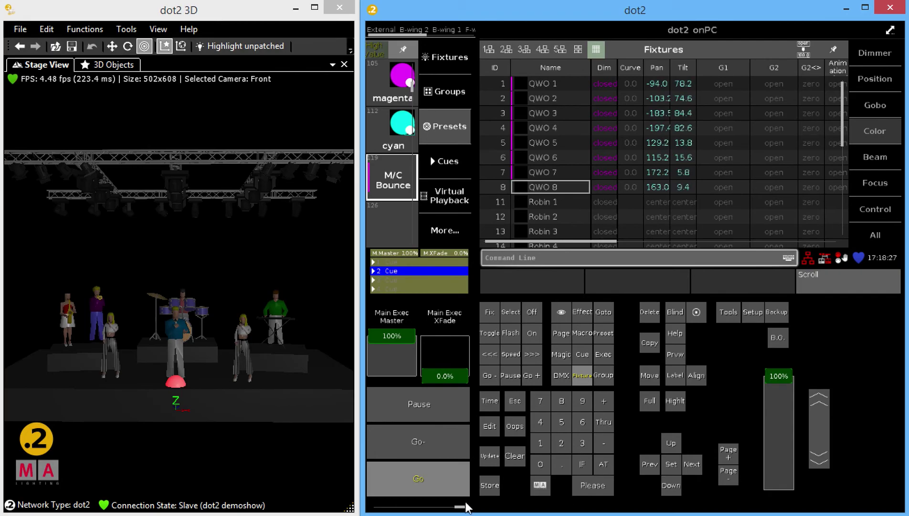
{"action": "left_click", "coordinate": [461, 489]}
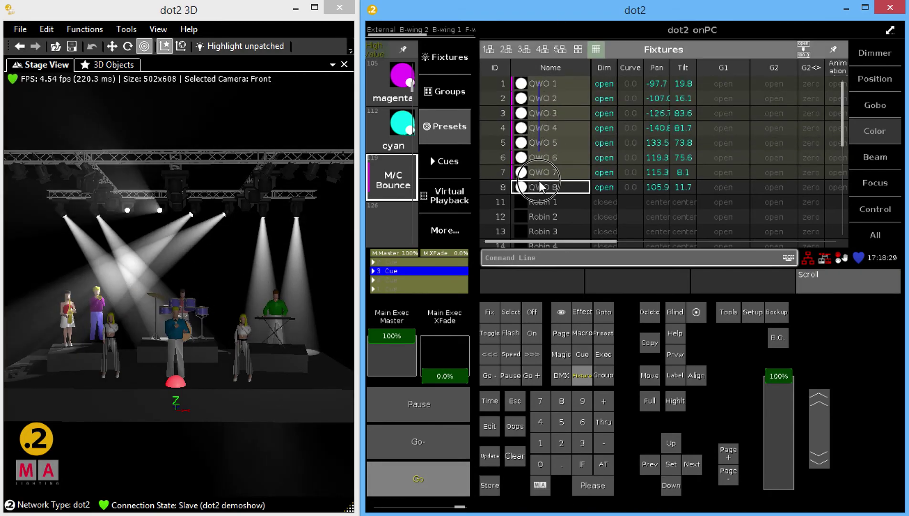
{"action": "left_click", "coordinate": [398, 186]}
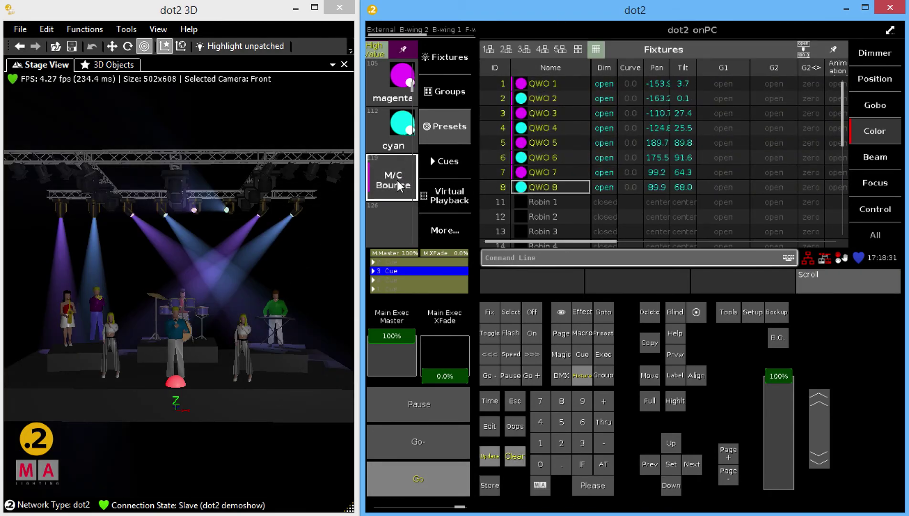